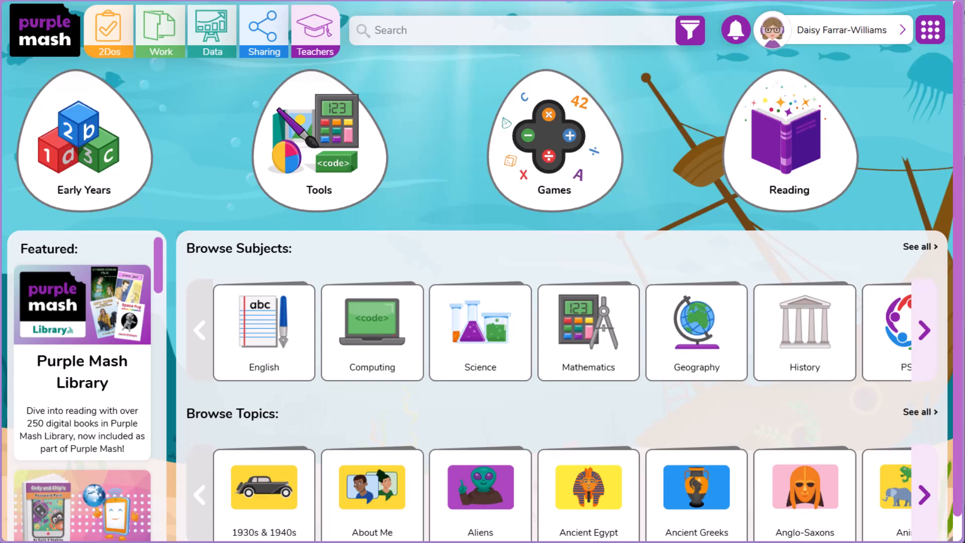
# Launch 2Quiz from the quiz and game creation tools and start the AI-powered question creator.
pyautogui.click(362, 183)
pyautogui.moveTo(938, 146); pyautogui.dragTo(930, 377)
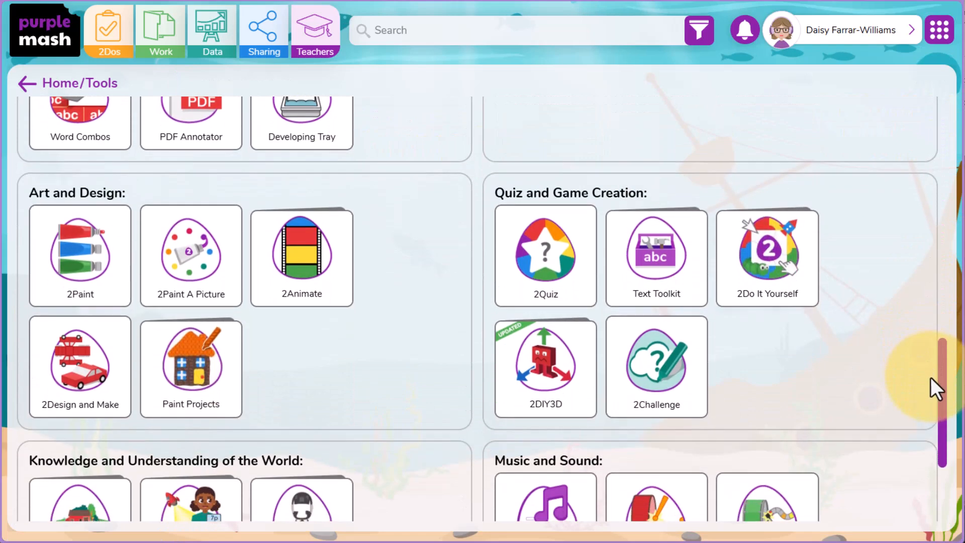
pyautogui.click(546, 281)
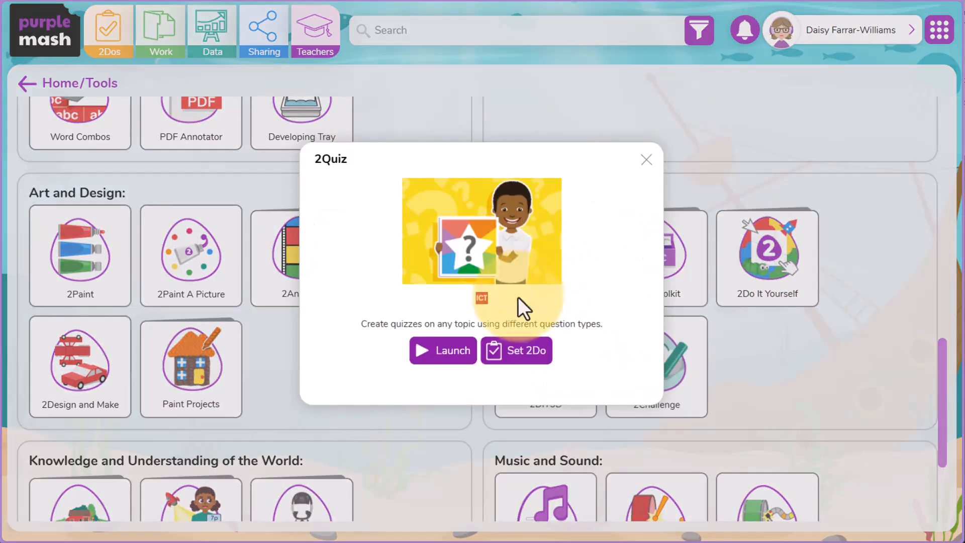
pyautogui.click(442, 362)
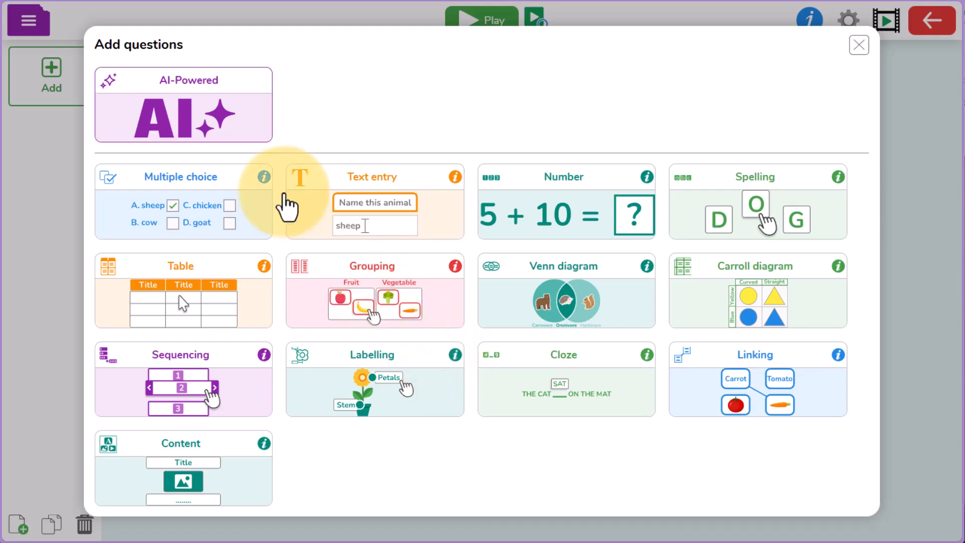
pyautogui.click(190, 98)
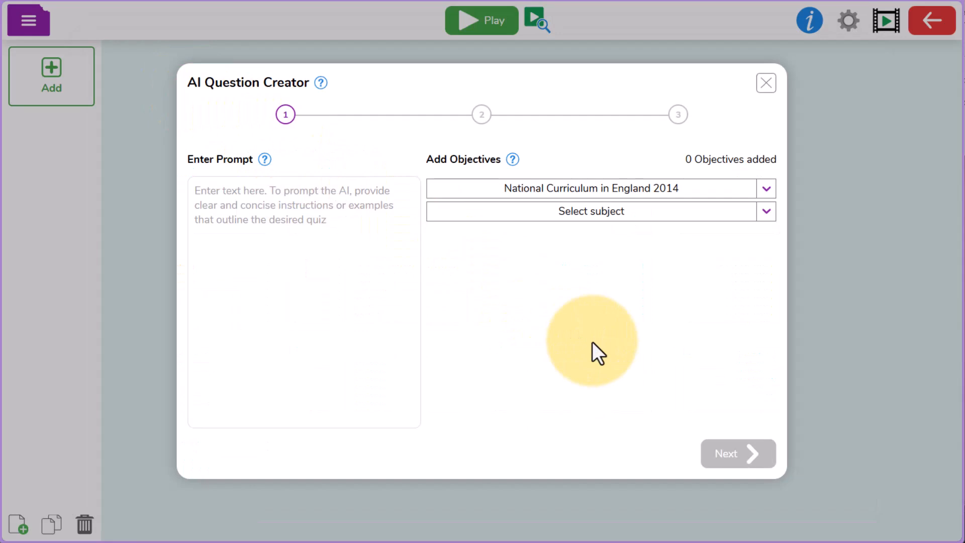
# Enter the AI prompt "All about Henry VIII, his children and his wives".
pyautogui.click(295, 240)
pyautogui.write('All about Henry VIII')
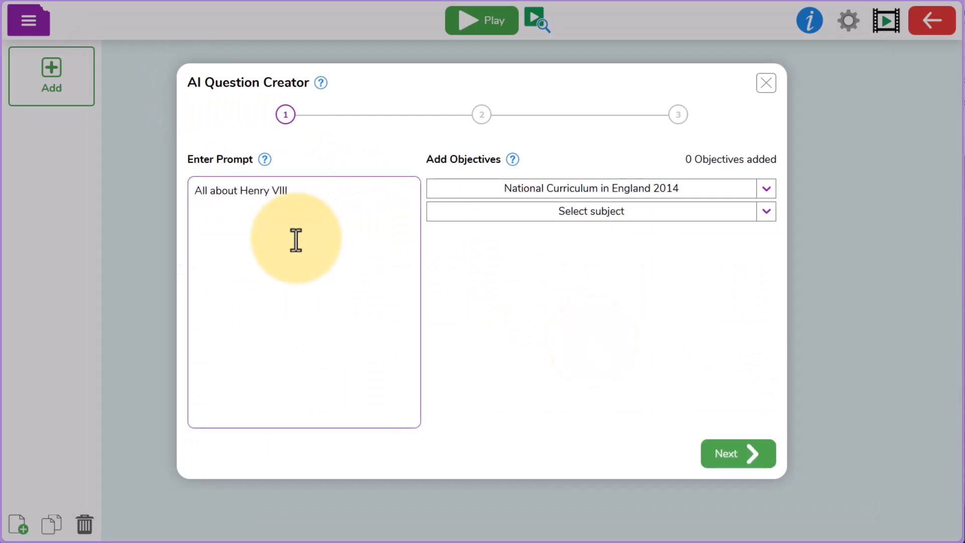
pyautogui.write(', his children and his wives')
# Add two KS2 History objectives from the National Curriculum in England 2014 and continue to the question formats.
pyautogui.click(590, 211)
pyautogui.click(644, 445)
pyautogui.moveTo(771, 257); pyautogui.dragTo(770, 421)
pyautogui.click(755, 248)
pyautogui.scroll(-3, 757, 333)
pyautogui.click(754, 280)
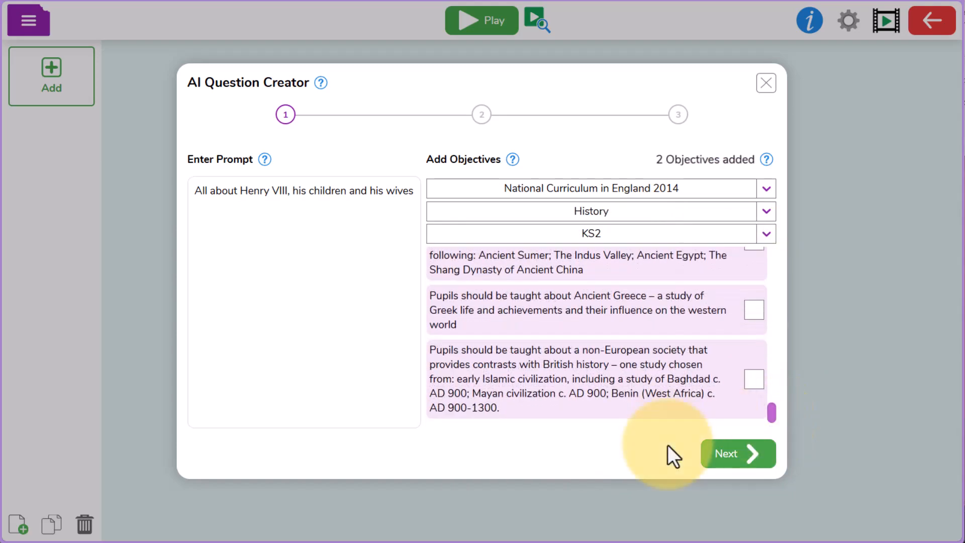
pyautogui.click(734, 454)
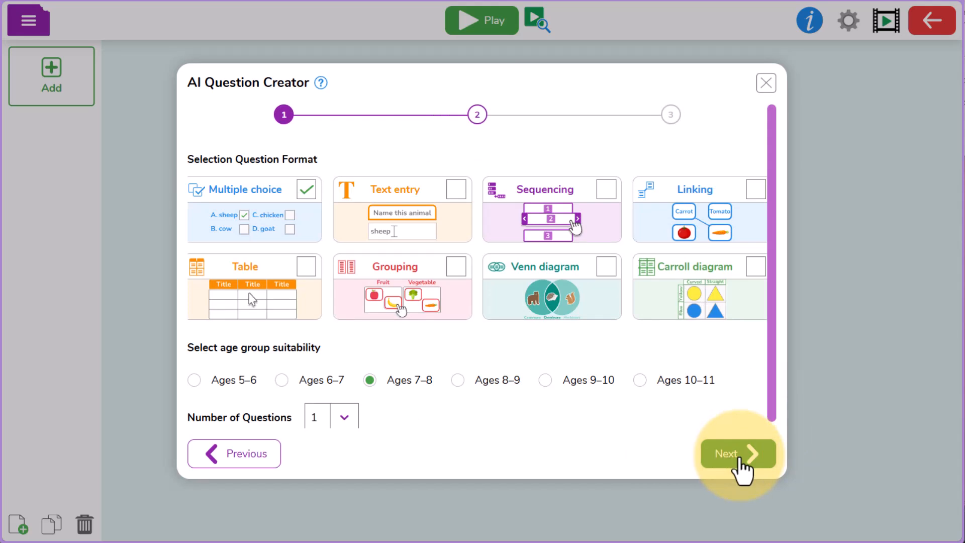
# Include the Sequencing, Linking and Table formats alongside Multiple choice for the Henry VIII quiz.
pyautogui.click(523, 241)
pyautogui.click(645, 240)
pyautogui.click(293, 314)
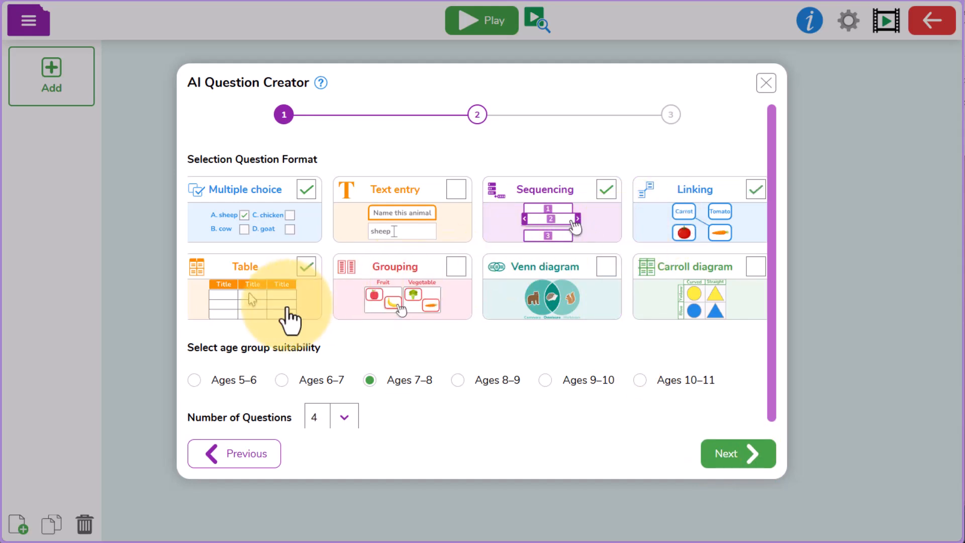
# Set the age suitability to Ages 9–10 and the number of questions to 10, and generate the quiz.
pyautogui.click(546, 383)
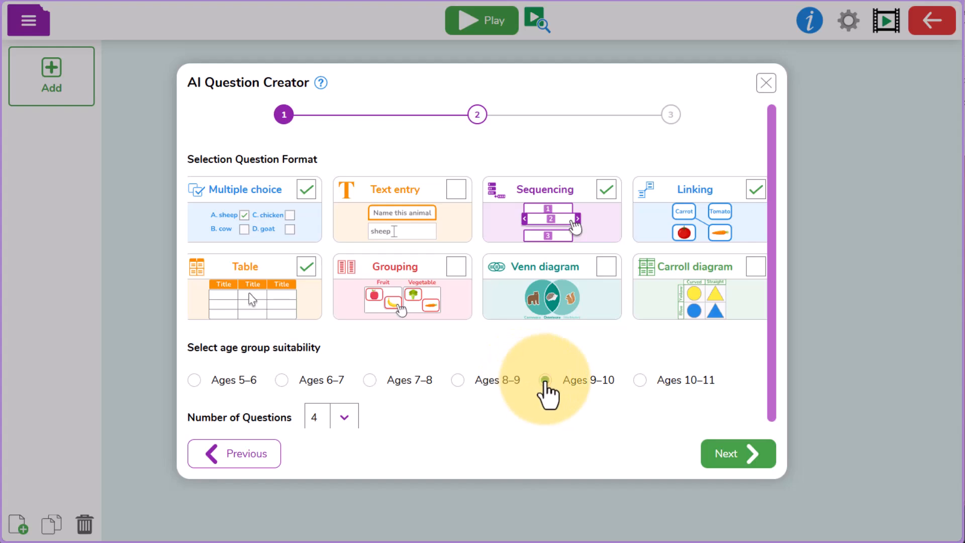
pyautogui.moveTo(770, 383); pyautogui.dragTo(775, 408)
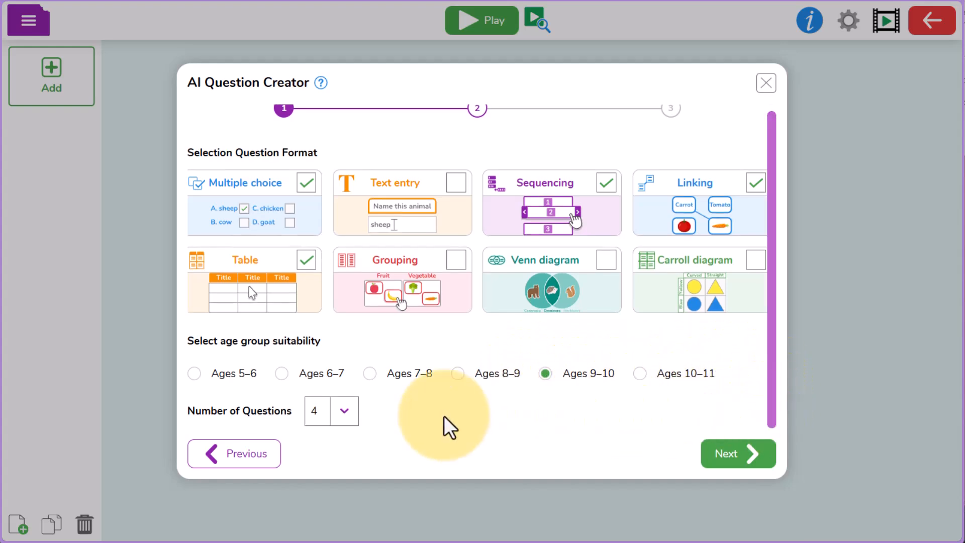
pyautogui.click(339, 421)
pyautogui.click(327, 384)
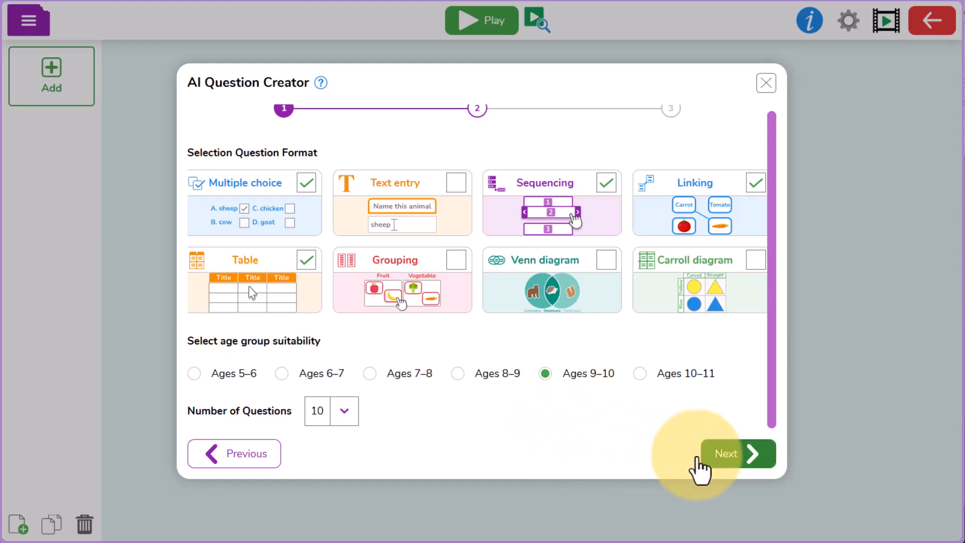
pyautogui.click(731, 456)
pyautogui.click(744, 461)
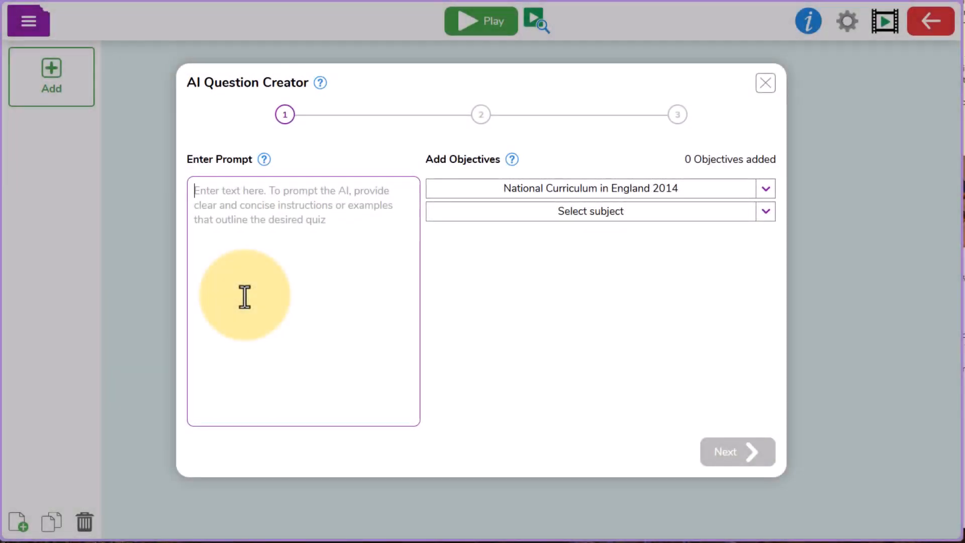
# Prompt for "A quiz for Year 4 pupils all about Charlie and the Chocolate Factory." with six Y4 English - Reading objectives.
pyautogui.click(245, 296)
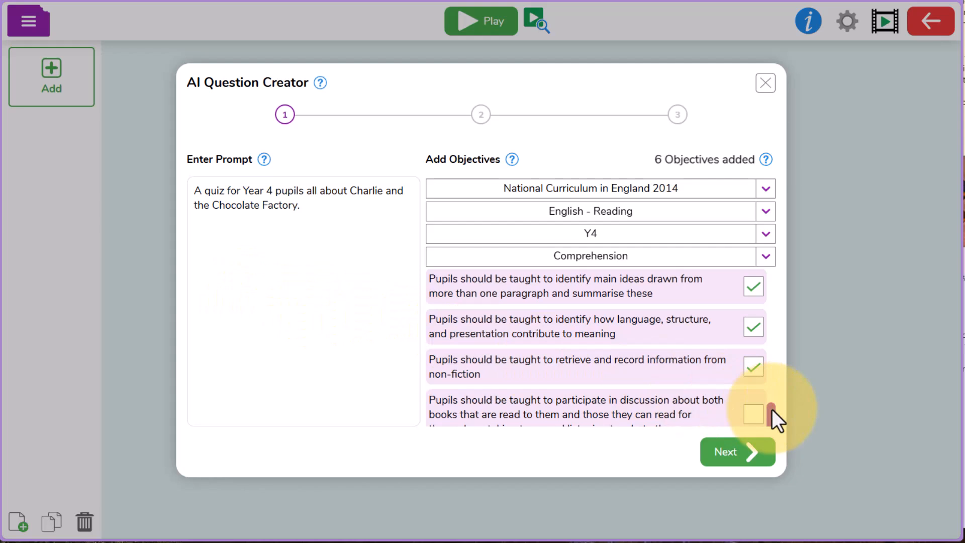
pyautogui.click(752, 451)
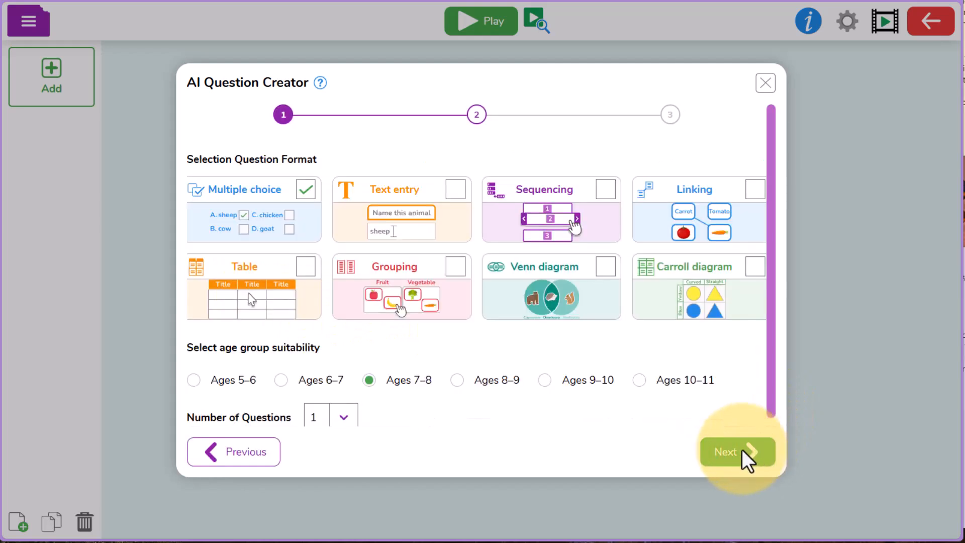
# Set the Charlie and the Chocolate Factory quiz to Ages 8–9 with 10 questions.
pyautogui.click(460, 386)
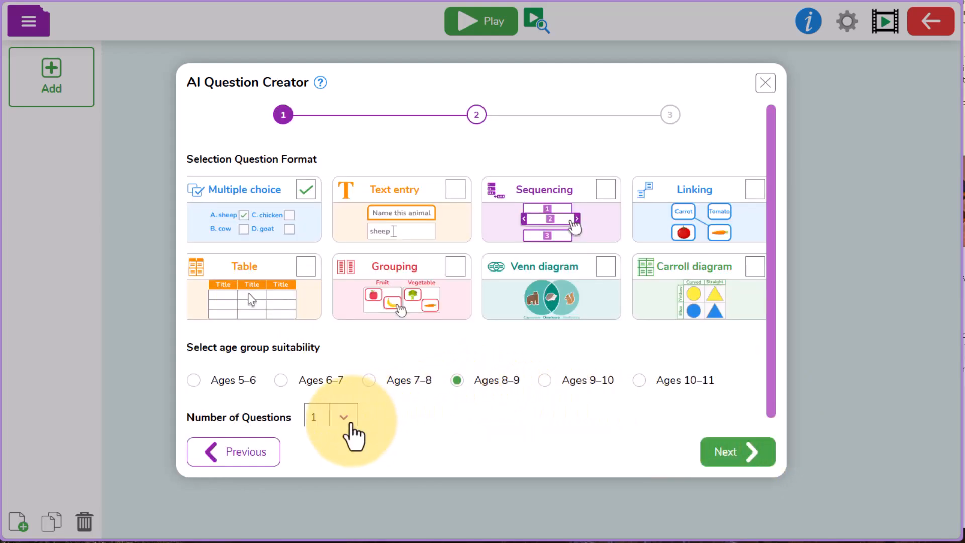
pyautogui.click(342, 420)
pyautogui.click(345, 381)
# Add the Text entry, Sequencing, Linking, Table and Grouping question formats and generate the quiz.
pyautogui.click(446, 229)
pyautogui.click(592, 234)
pyautogui.click(646, 232)
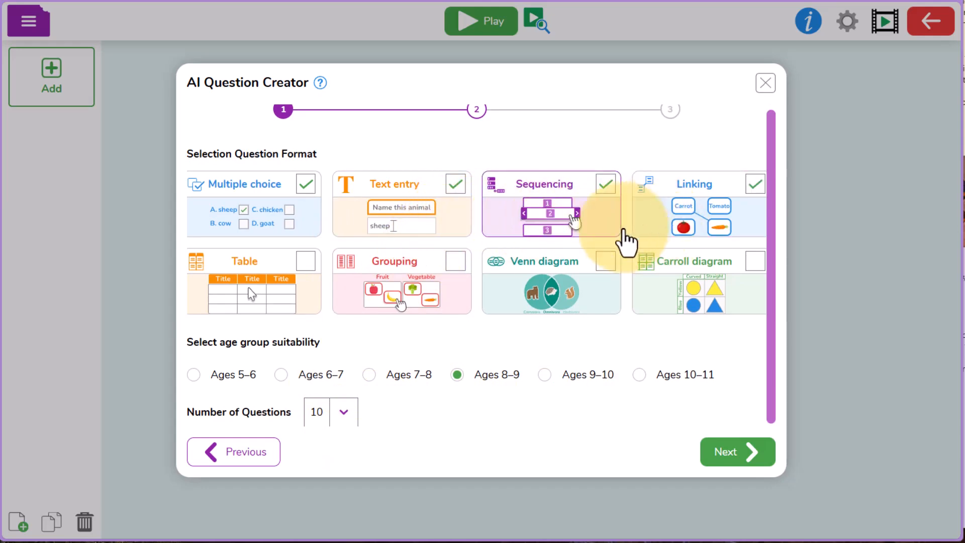
pyautogui.click(267, 280)
pyautogui.click(372, 291)
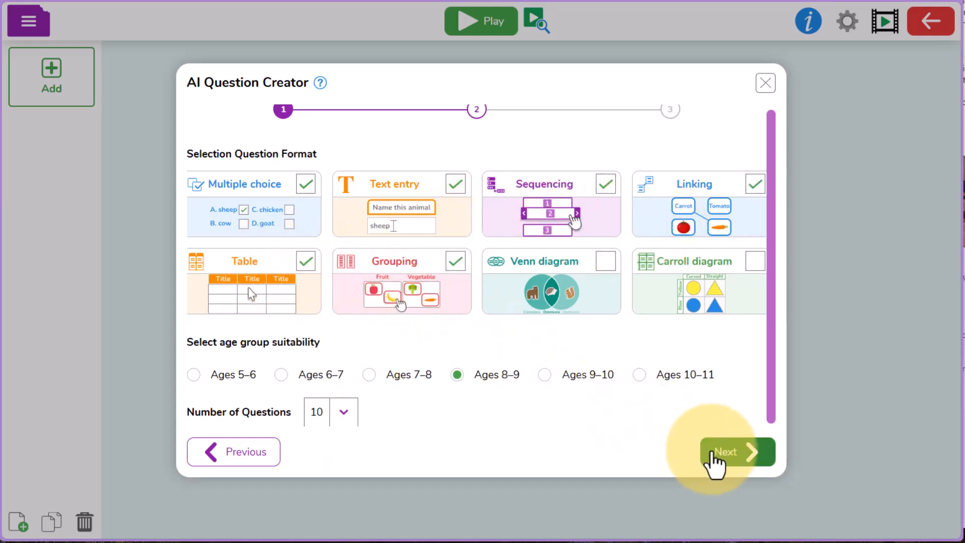
pyautogui.click(710, 463)
pyautogui.click(710, 463)
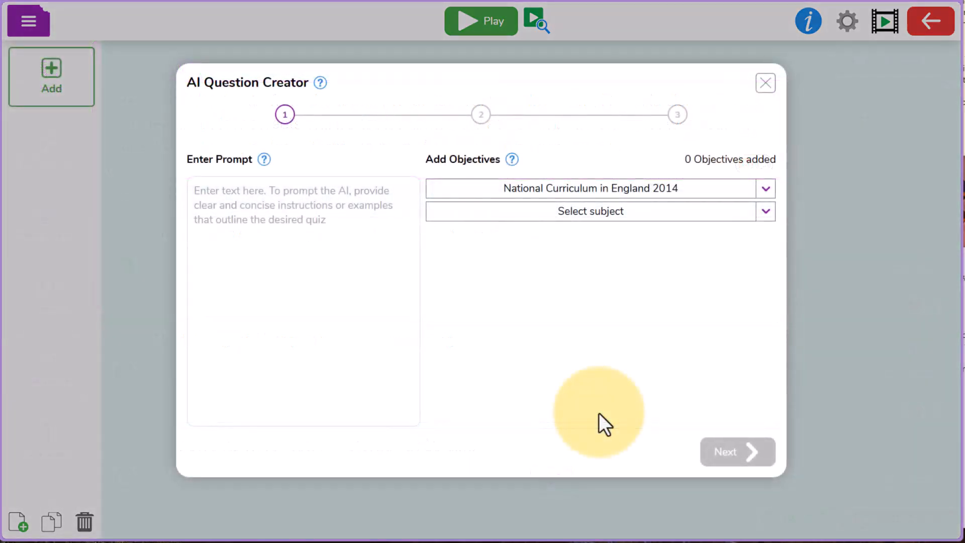
# Enter the prompt "Trilingual questions for people with EAL, written in English, French and Spanish, all about the cities and countries of the UK".
pyautogui.click(331, 242)
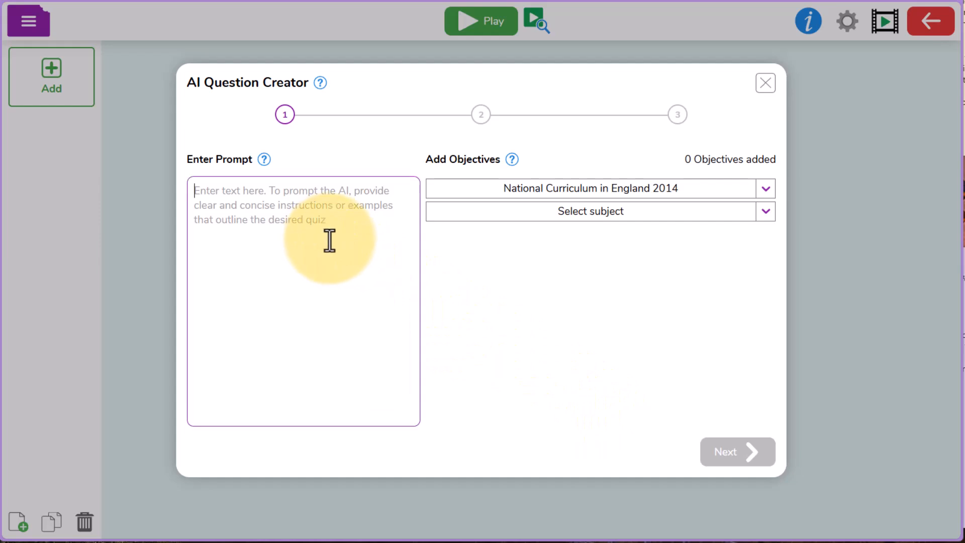
pyautogui.write('Trilingual questions for people with EAL, written in English, French and Spanish, all about the cities and countries of the UK')
# Add the Y3 Geography Location Knowledge objective about naming and locating counties and cities of the United Kingdom.
pyautogui.click(561, 213)
pyautogui.click(585, 425)
pyautogui.click(594, 235)
pyautogui.click(606, 314)
pyautogui.click(623, 258)
pyautogui.click(623, 298)
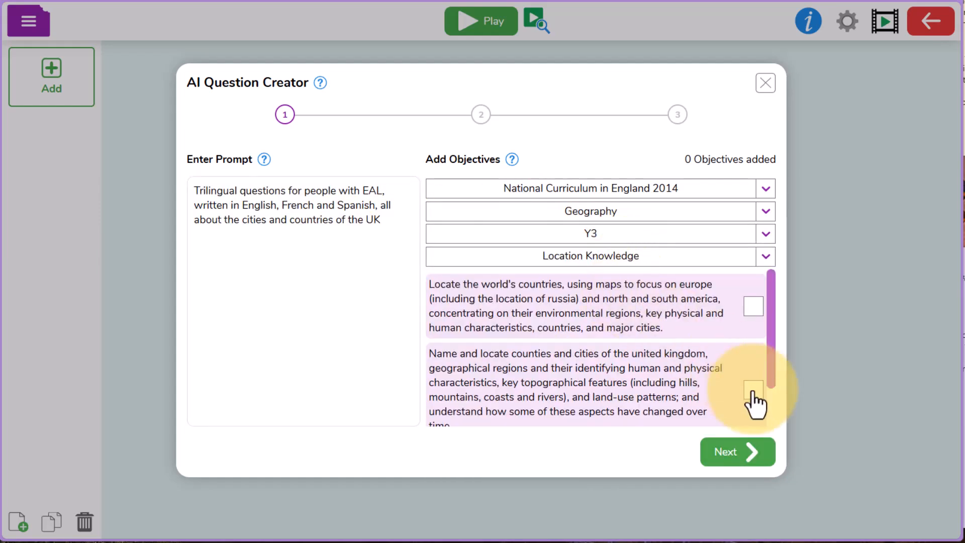
pyautogui.click(752, 390)
# Add one more Y3 Geography objective and both Human and Physical Geography objectives, and continue to the question formats.
pyautogui.click(706, 261)
pyautogui.click(713, 318)
pyautogui.click(762, 304)
pyautogui.click(723, 256)
pyautogui.click(657, 337)
pyautogui.click(762, 299)
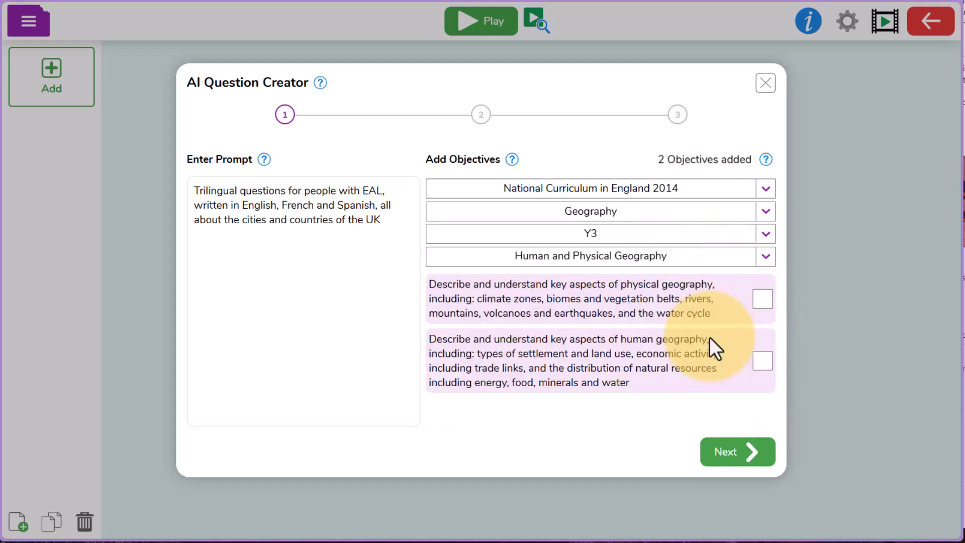
pyautogui.click(762, 360)
pyautogui.click(739, 452)
# Add the Sequencing, Linking, Grouping and Carroll diagram formats to the trilingual quiz and generate the questions.
pyautogui.click(608, 193)
pyautogui.click(754, 196)
pyautogui.click(456, 266)
pyautogui.click(758, 266)
pyautogui.click(713, 454)
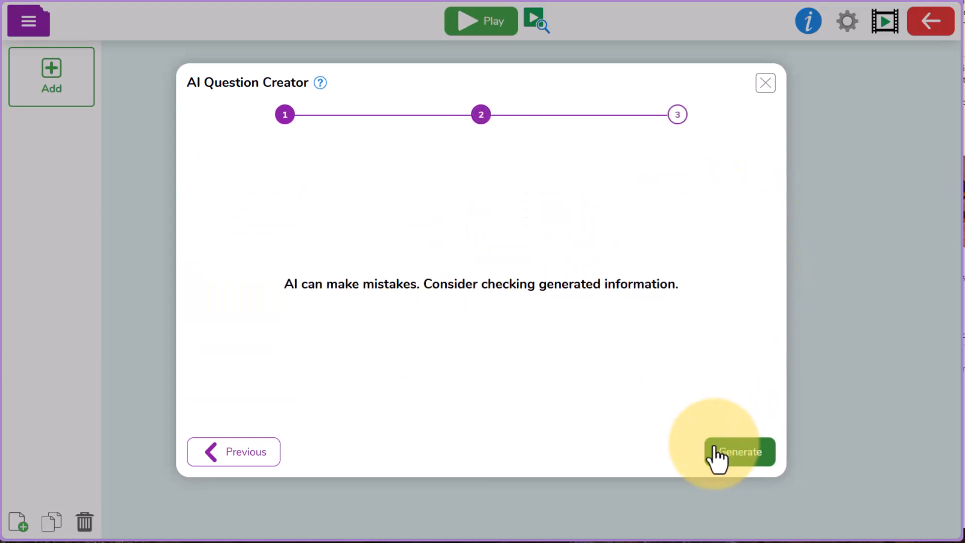
pyautogui.click(713, 455)
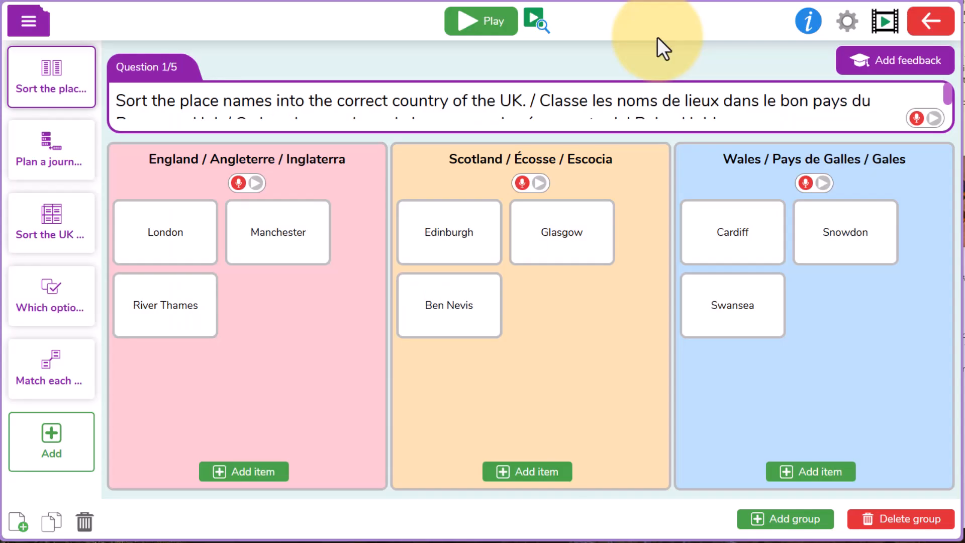
# Review the generated trilingual questions one by one, checking their wording and answers through to the matching question.
pyautogui.scroll(-2, 845, 107)
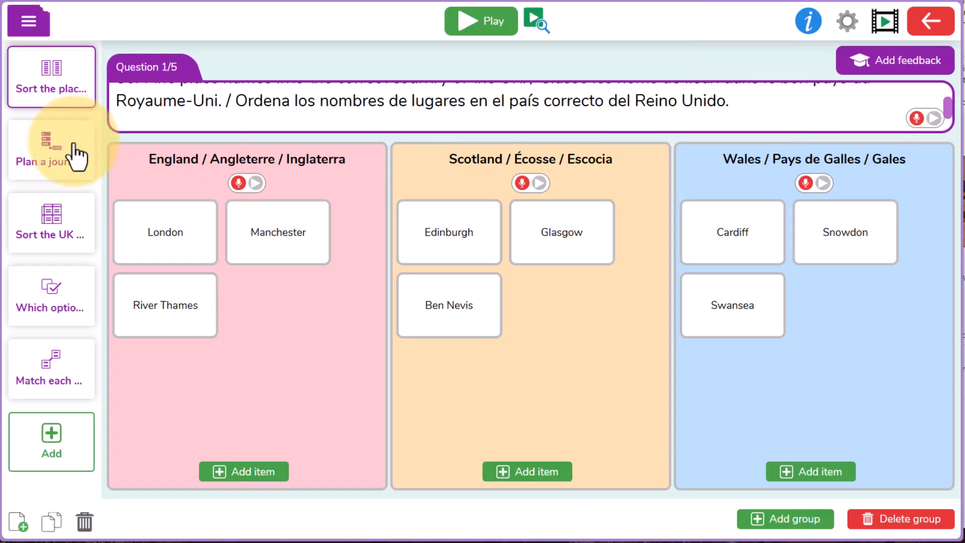
pyautogui.click(18, 151)
pyautogui.click(57, 250)
pyautogui.scroll(-2, 430, 112)
pyautogui.click(58, 286)
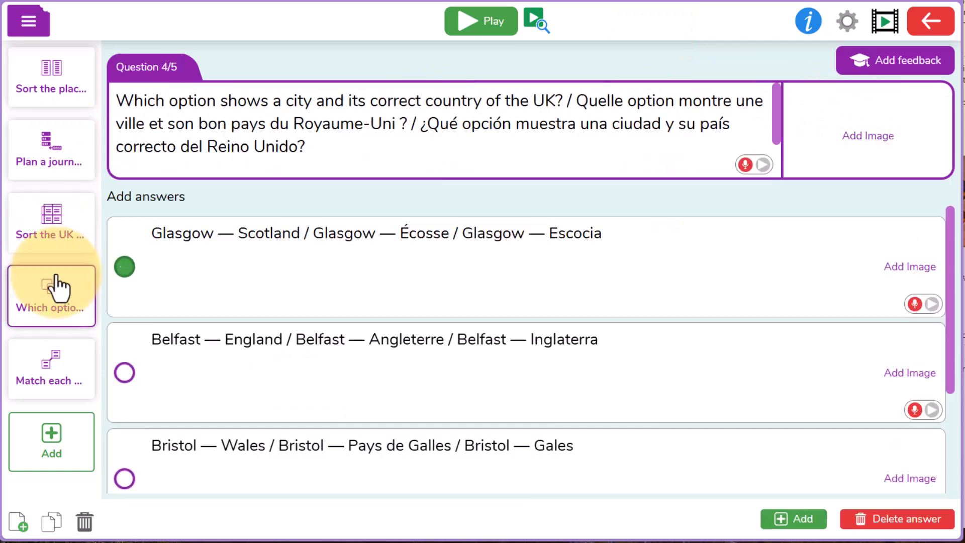
pyautogui.click(52, 382)
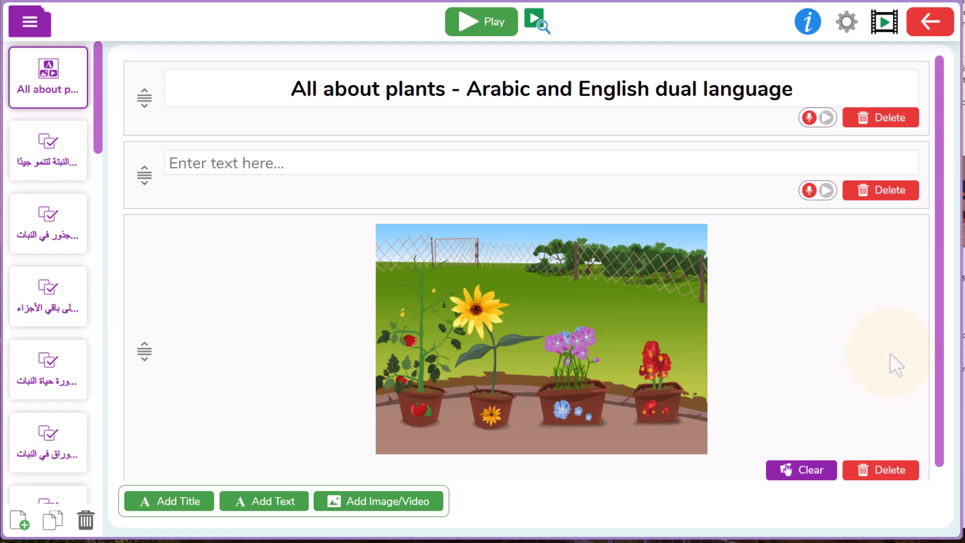
# Configure the plants quiz as a Test with no time limit and auto-played question audio, and save the settings.
pyautogui.click(846, 31)
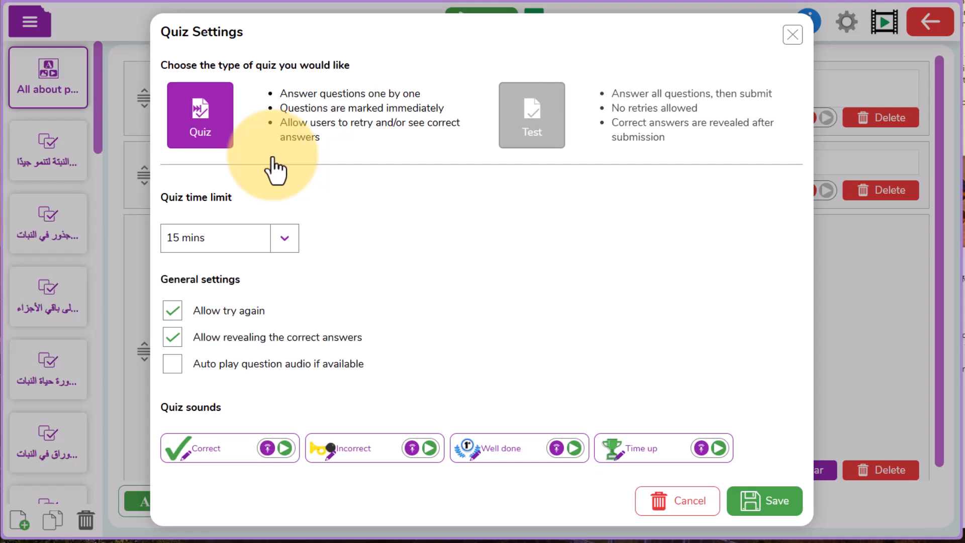
pyautogui.click(552, 134)
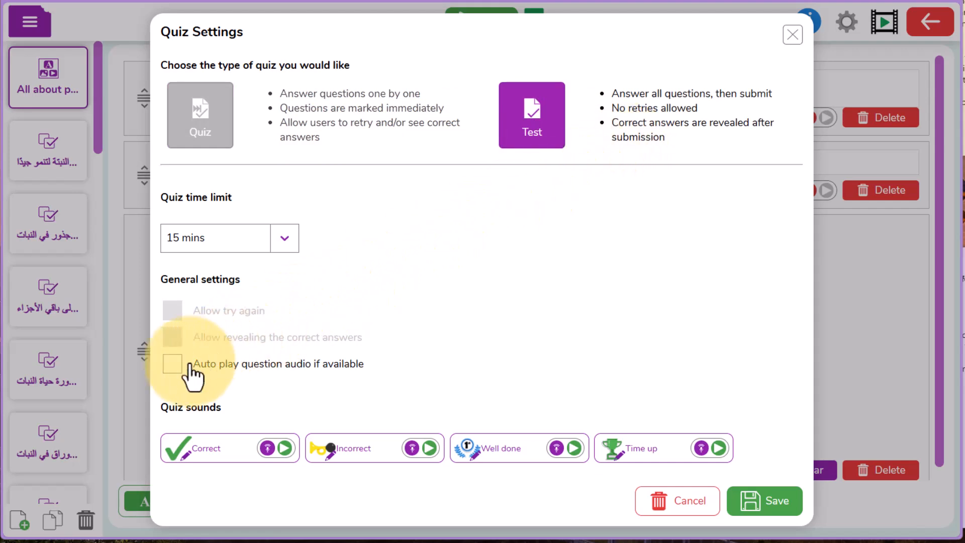
pyautogui.click(172, 373)
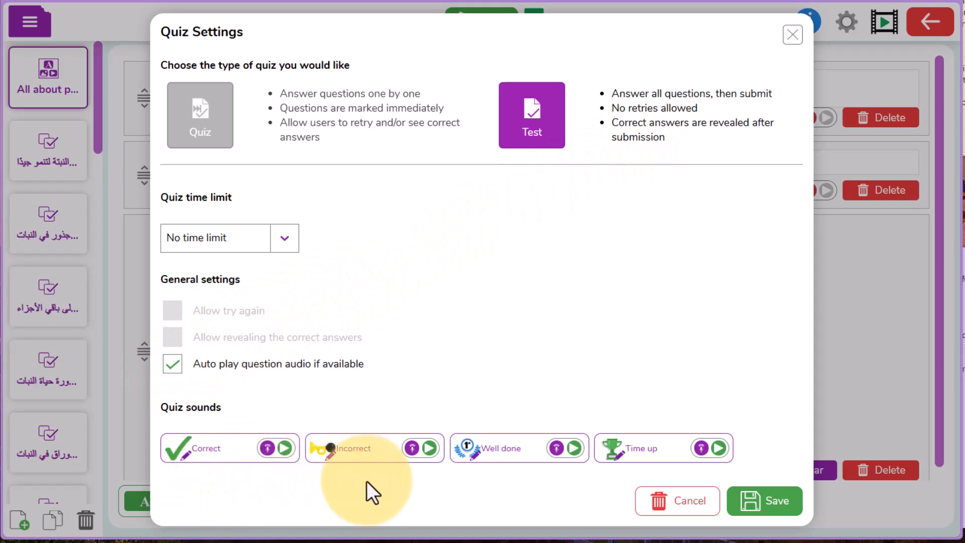
pyautogui.click(773, 504)
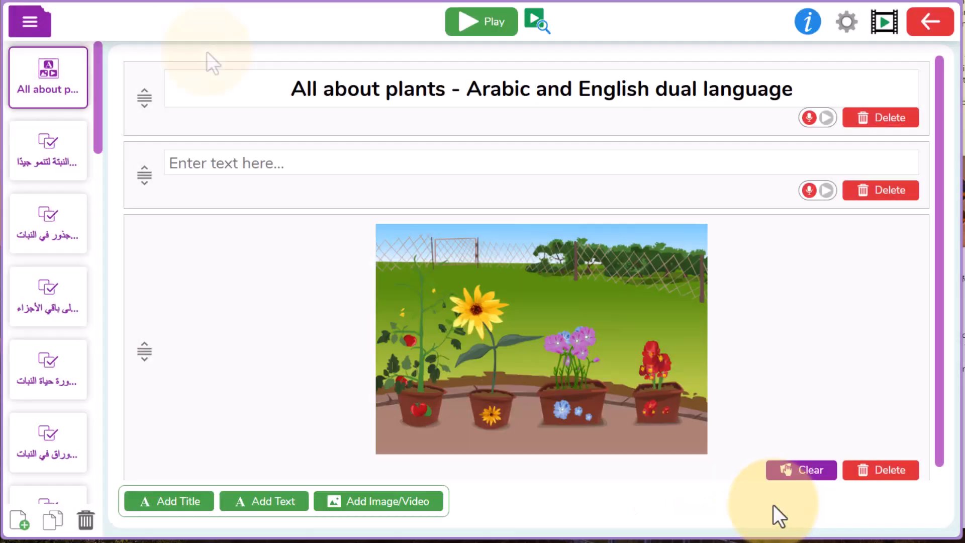
# Save the quiz in My Work as "All about plants - Arabic and English dual language".
pyautogui.click(24, 28)
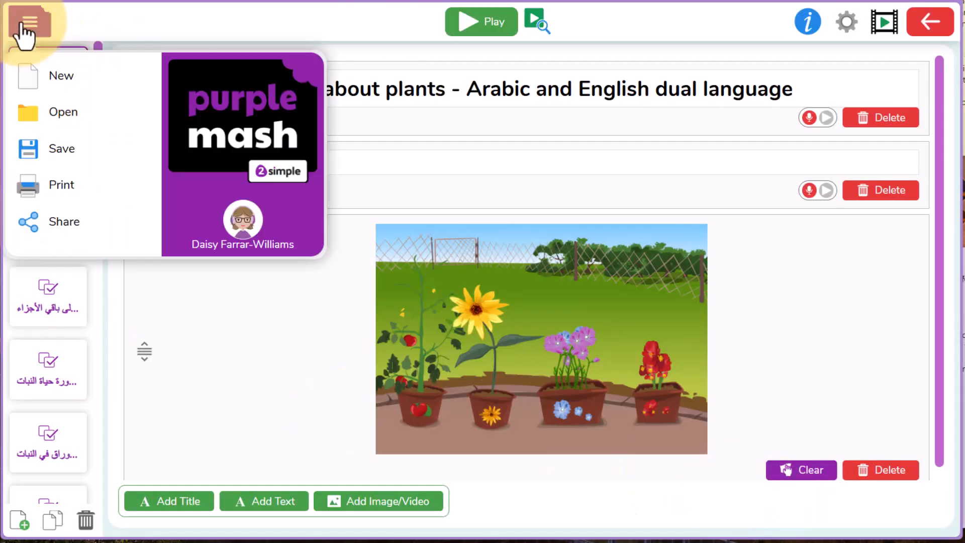
pyautogui.click(61, 148)
pyautogui.moveTo(481, 194); pyautogui.dragTo(460, 215)
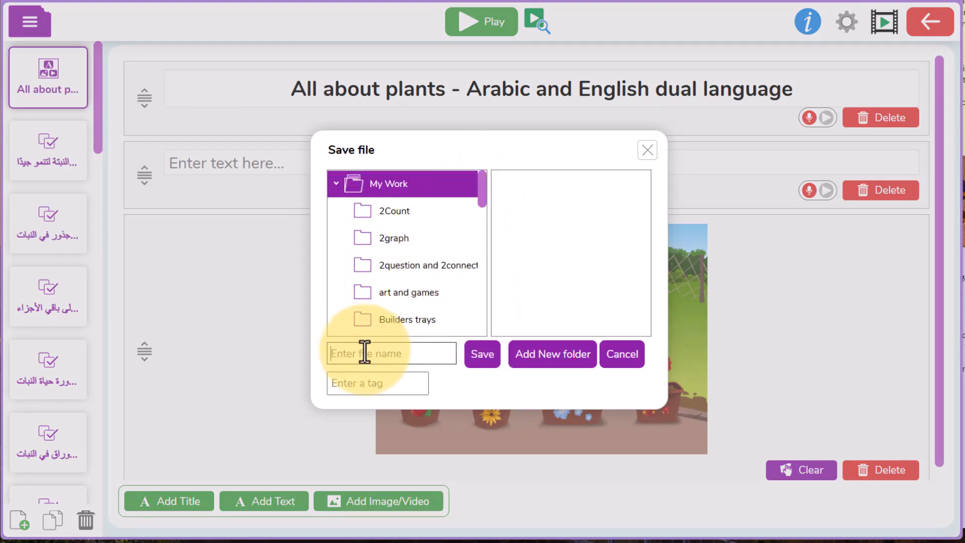
pyautogui.write('All about plant')
pyautogui.write('and English dual')
pyautogui.write(' language')
pyautogui.click(490, 359)
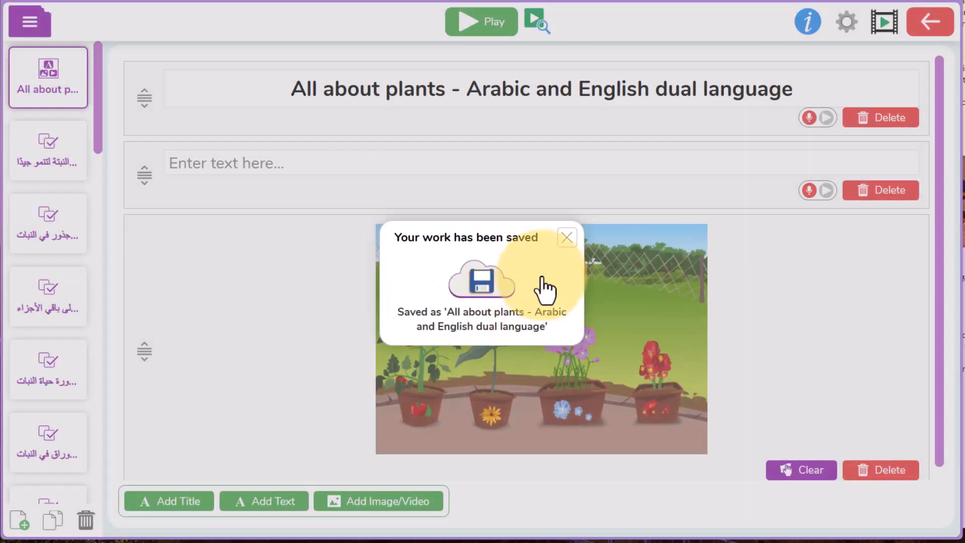